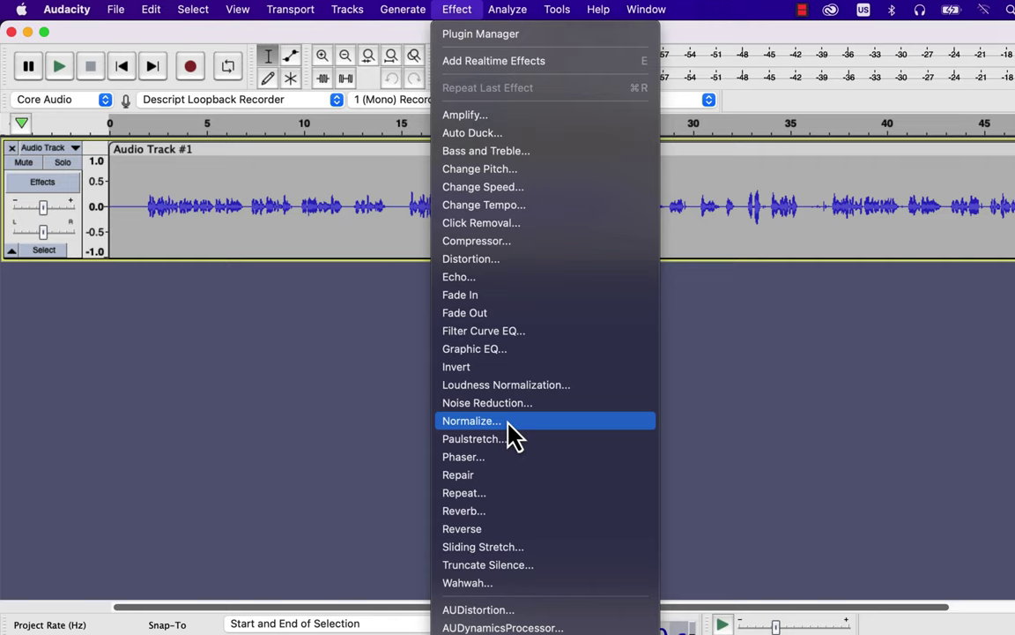
Close the effects menu, then select and duplicate the speech track with Cmd+D
left_click(372, 399)
key("super+a")
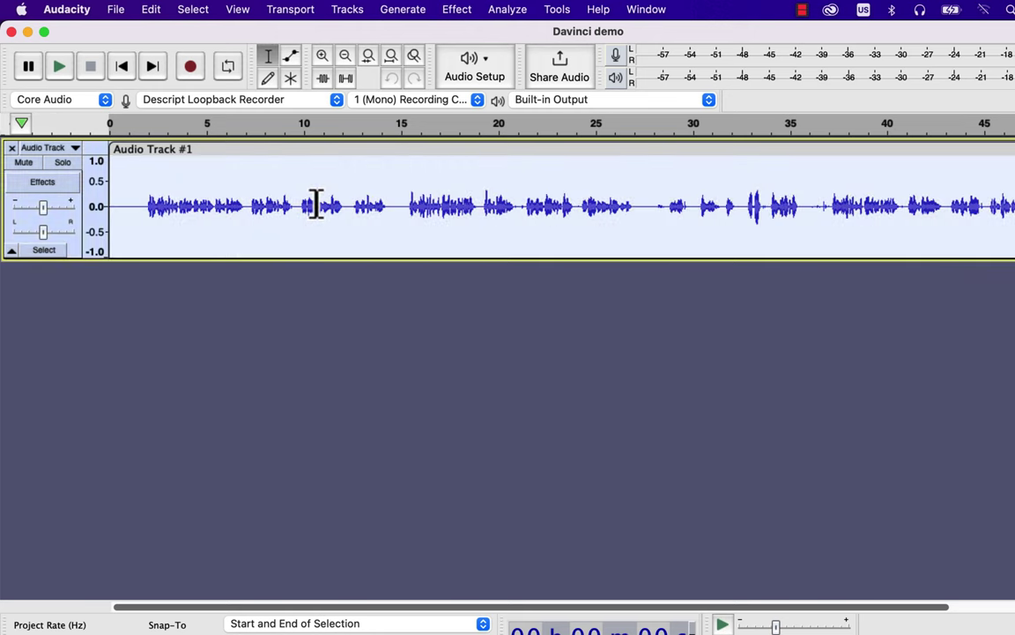
key("super+d")
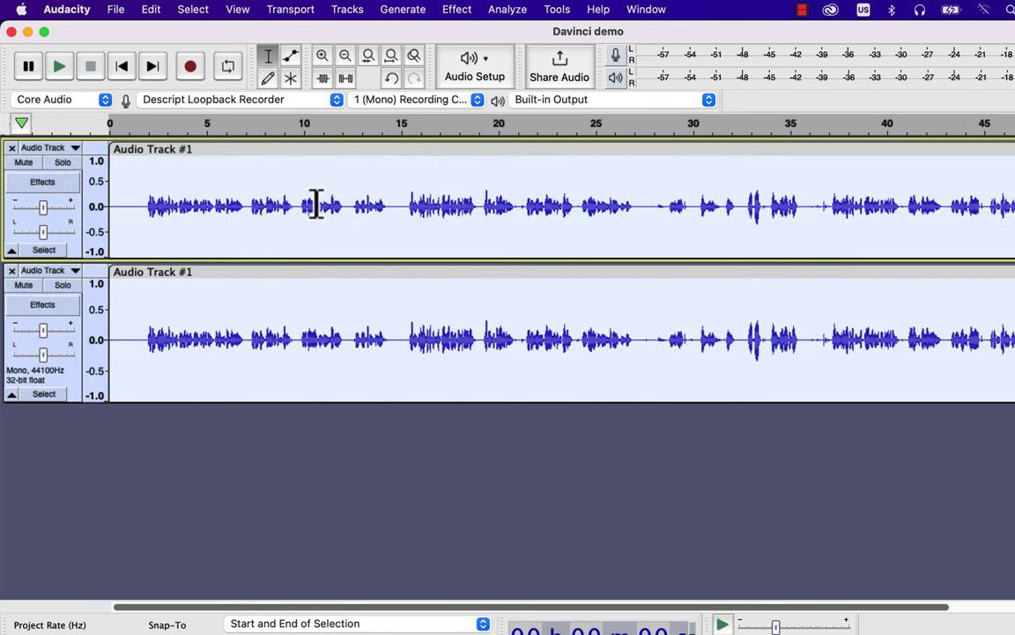
Name the upper track 'Amplify' and the lower track 'Normalize'
left_click(74, 148)
left_click(105, 165)
type("Am")
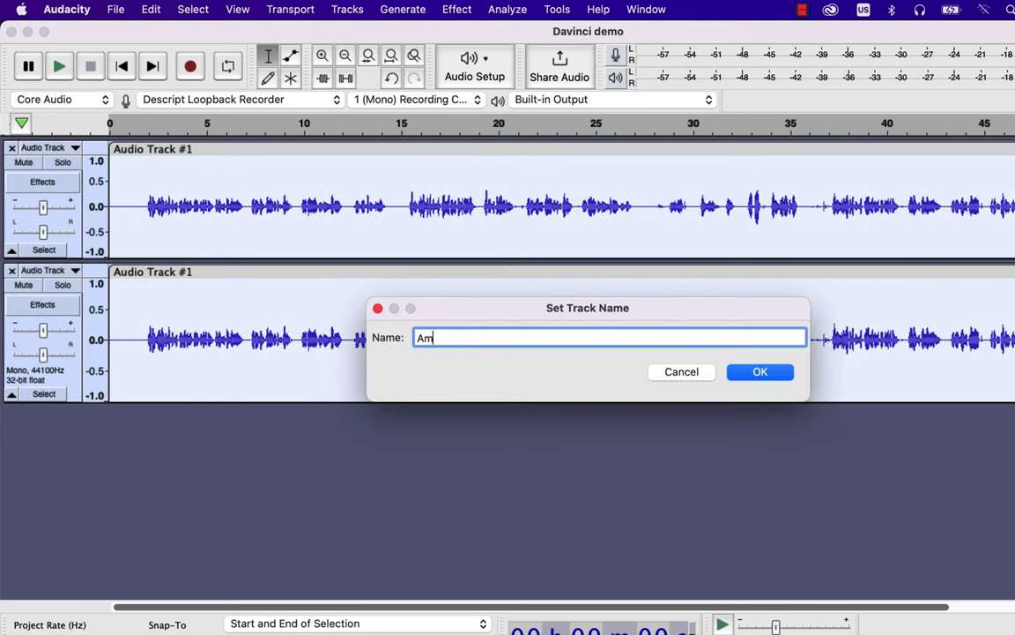
type("plify")
key("Return")
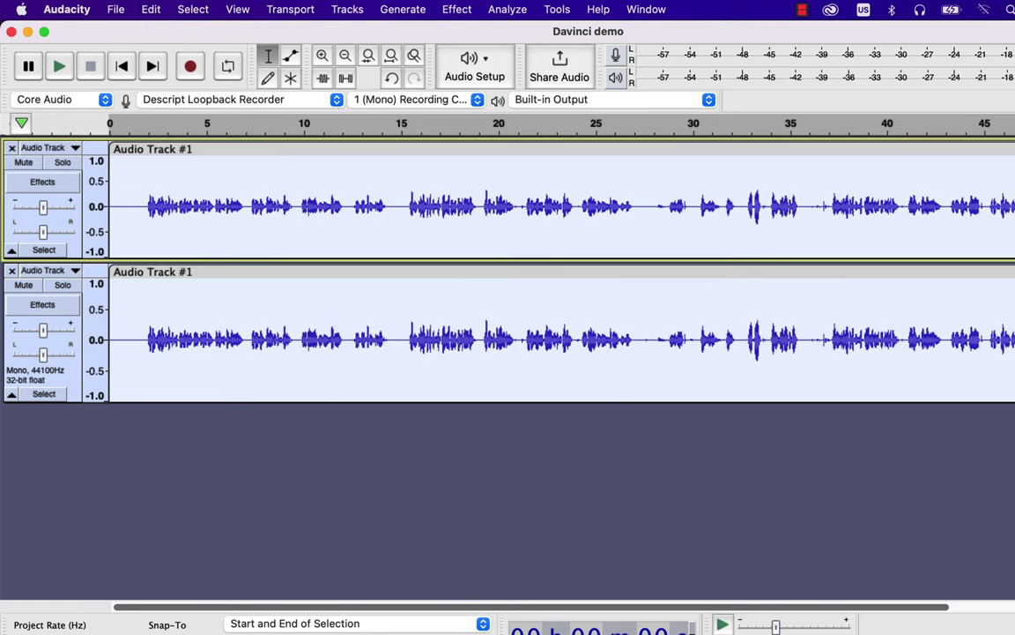
left_click(74, 271)
left_click(74, 295)
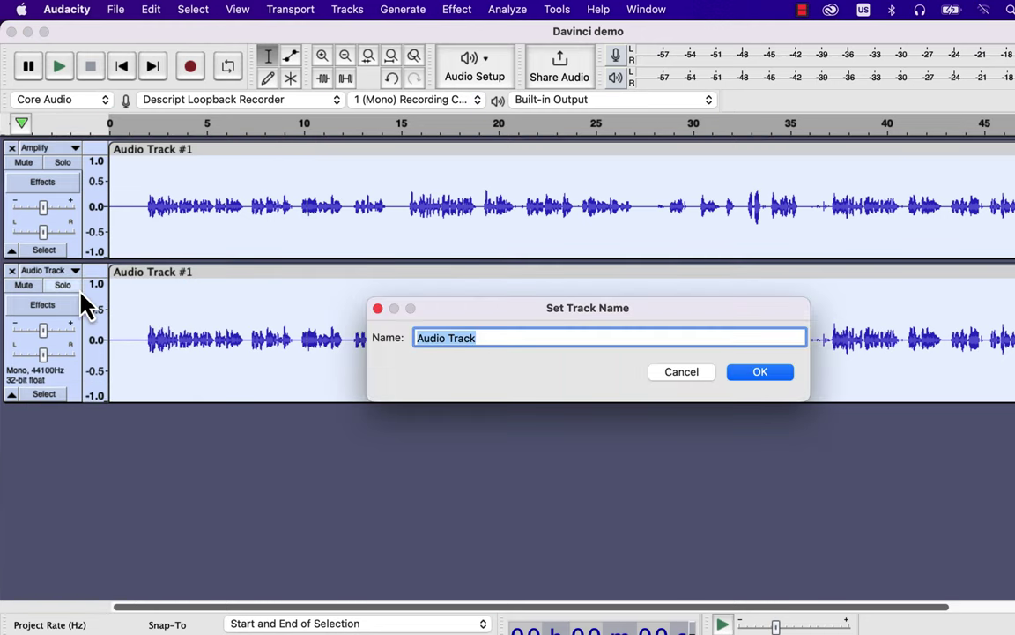
type("Normalize")
key("Return")
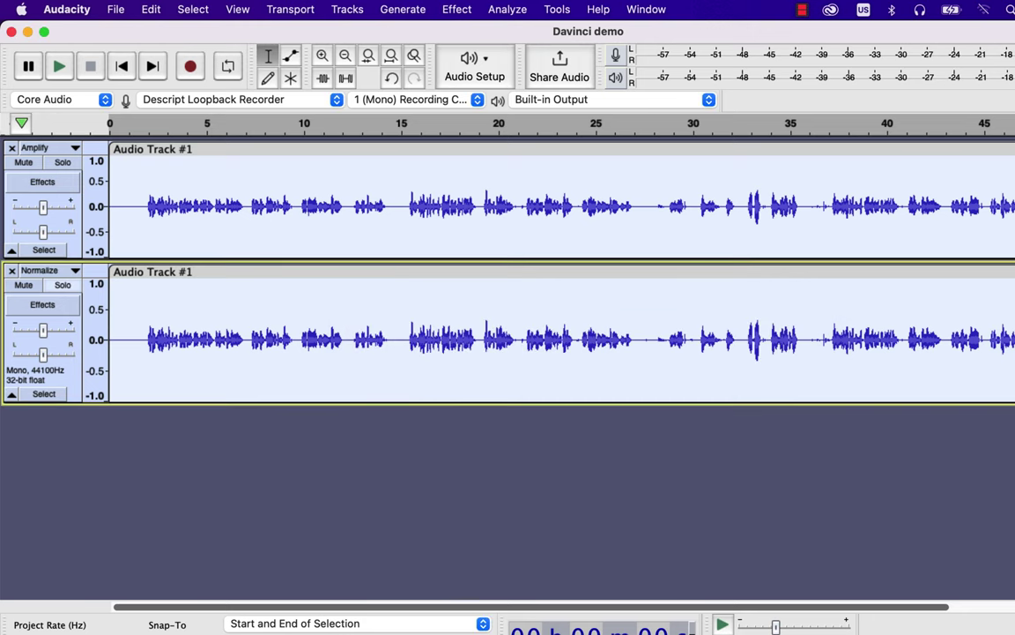
Select the Amplify track's clip and open Amplify, reviewing the 9.391 dB gain and 0.0 dB new peak
left_click(296, 210)
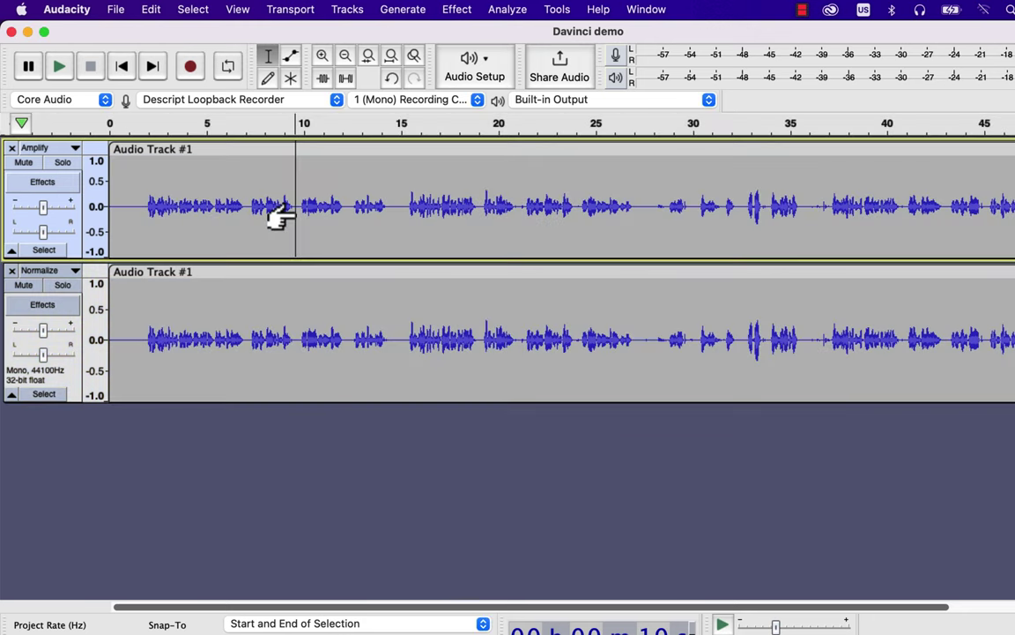
double_click(315, 194)
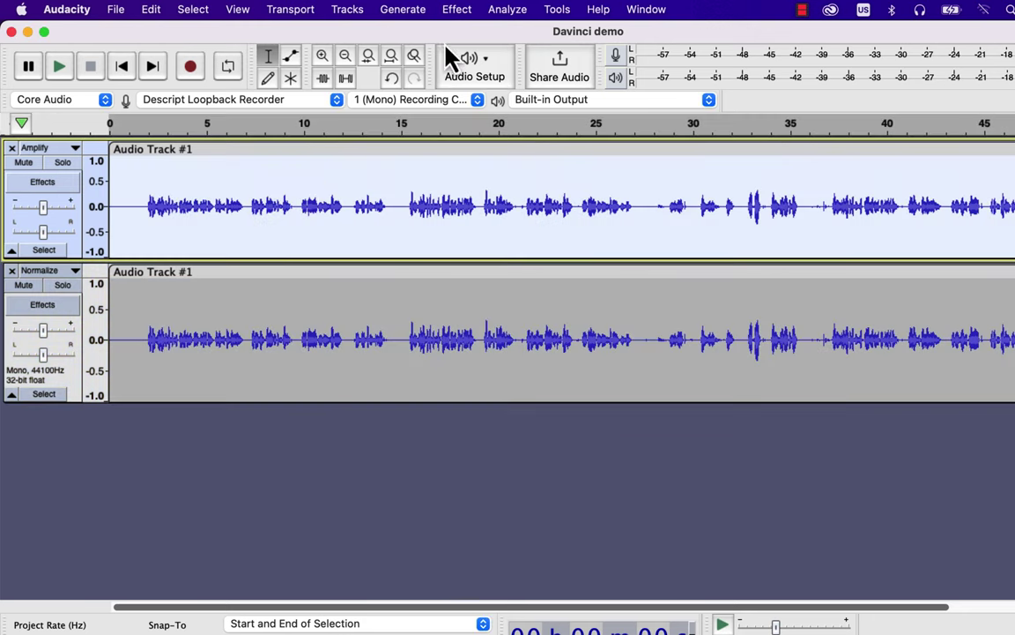
left_click(456, 10)
left_click(462, 117)
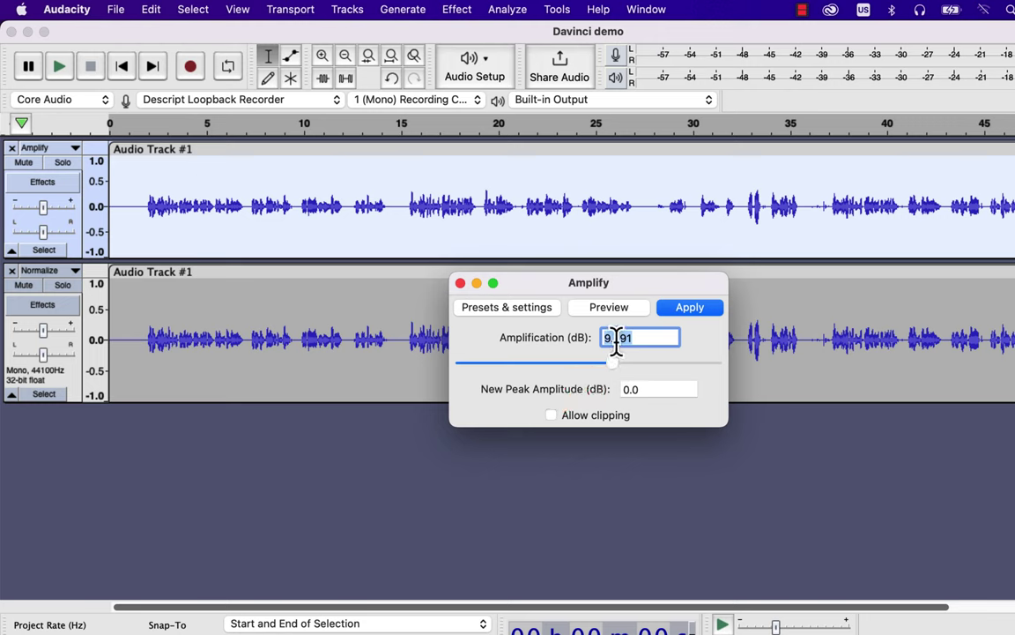
left_click(646, 340)
left_click(642, 389)
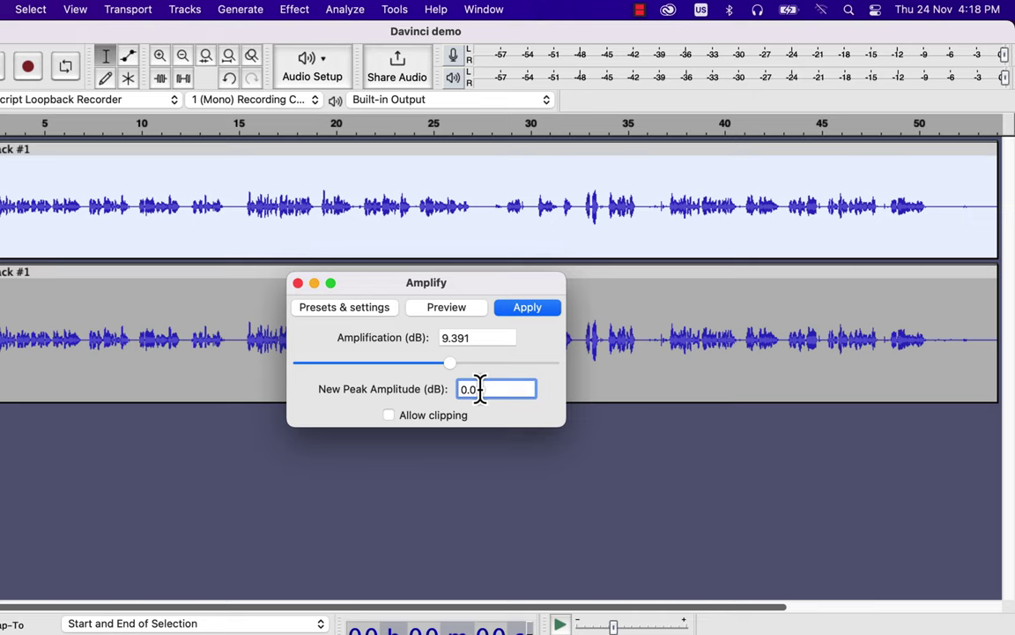
key("BackSpace")
key("BackSpace")
Try a higher gain, reset Amplify to factory defaults, and apply the 9.391 dB boost
left_click_drag(449, 362, 486, 363)
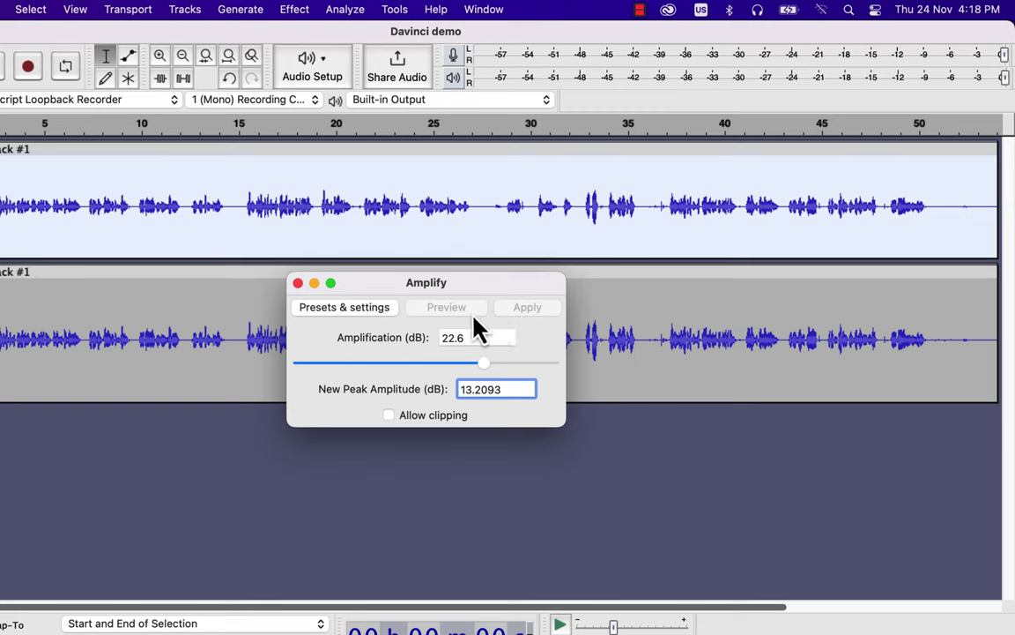
left_click(362, 310)
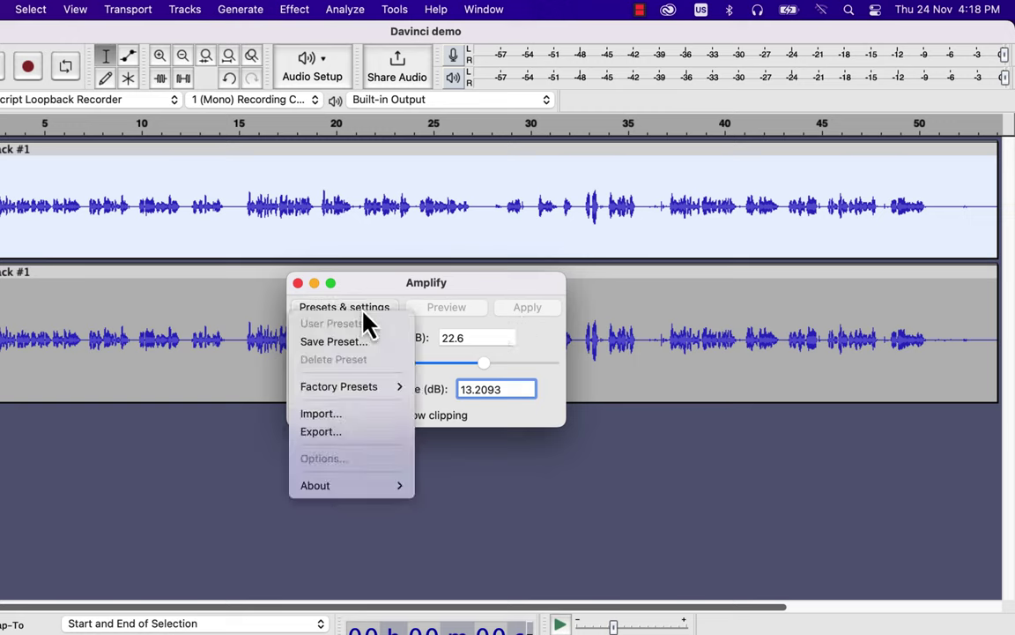
mouse_move(395, 387)
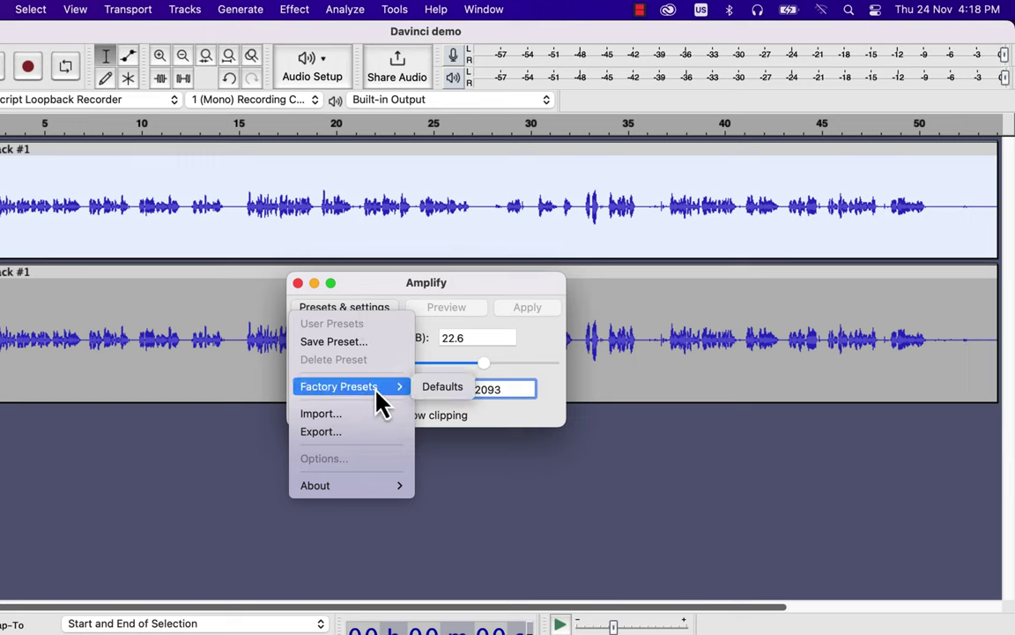
left_click(438, 393)
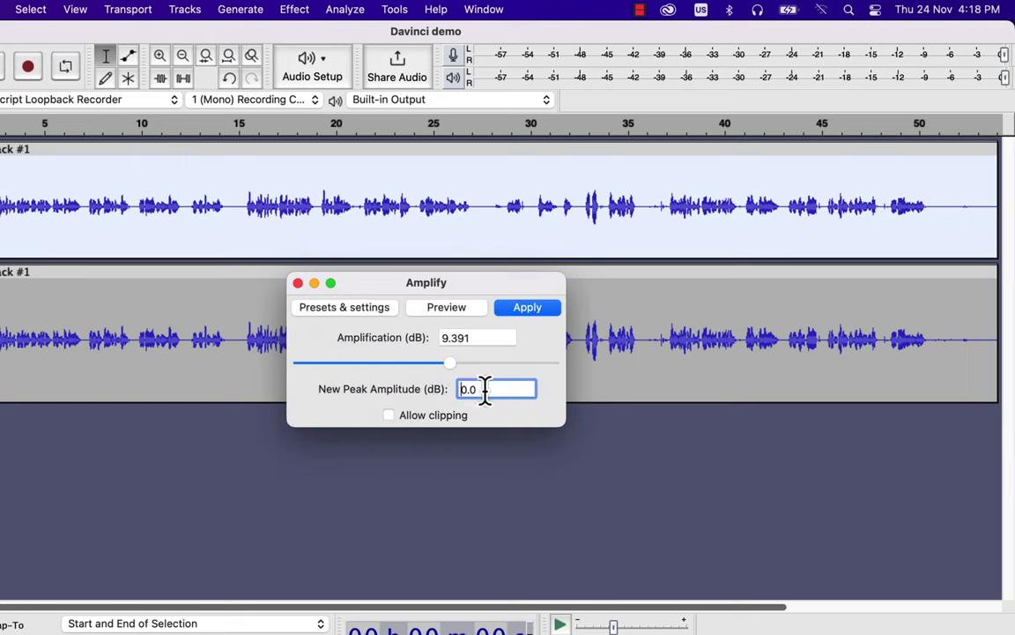
left_click(520, 311)
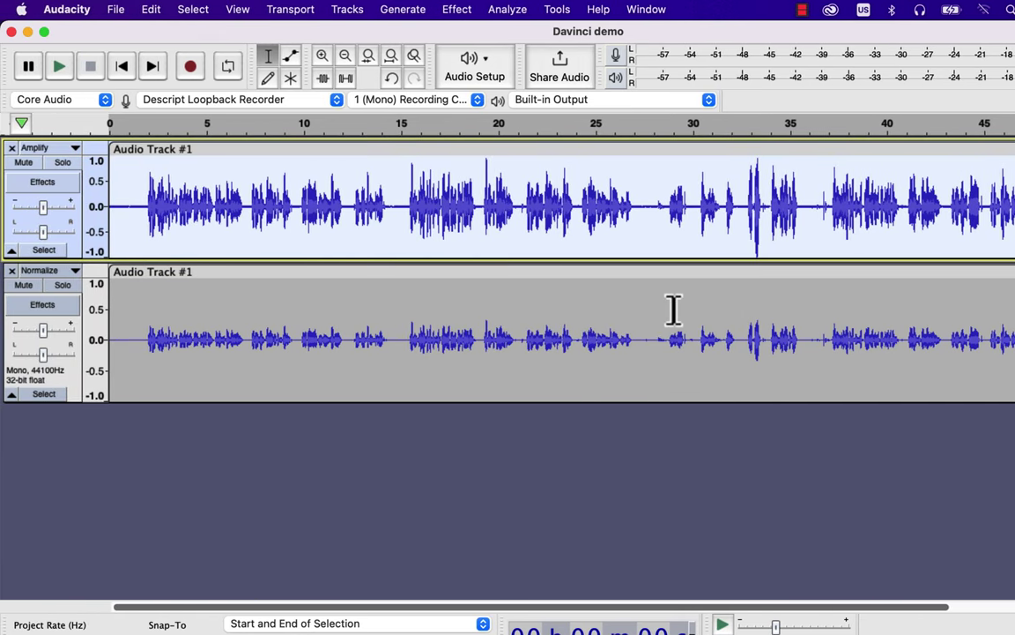
Select the Normalize track and open the Normalize effect
left_click(309, 353)
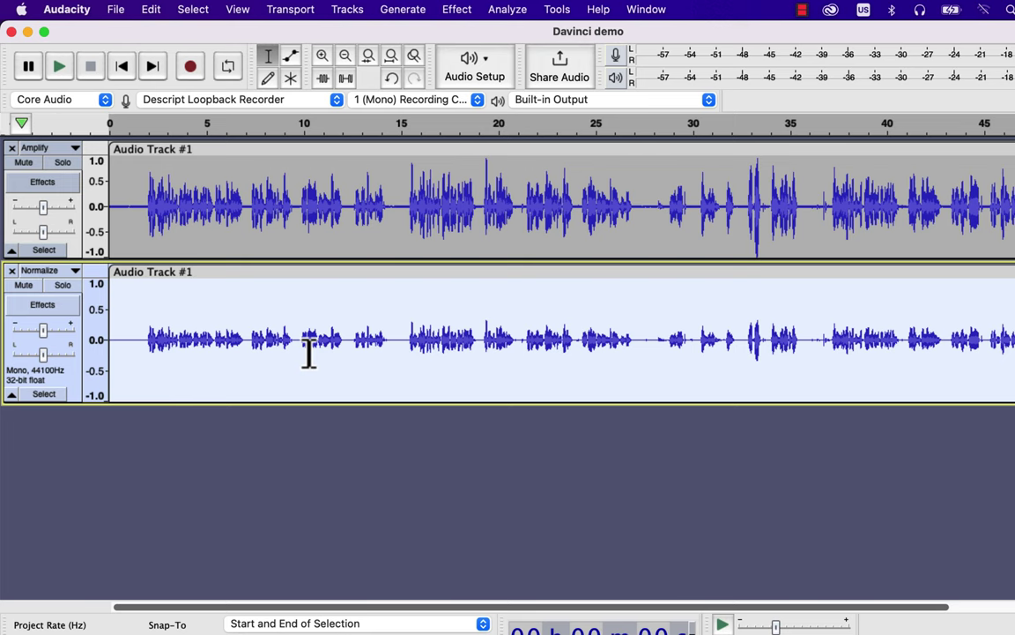
left_click(473, 11)
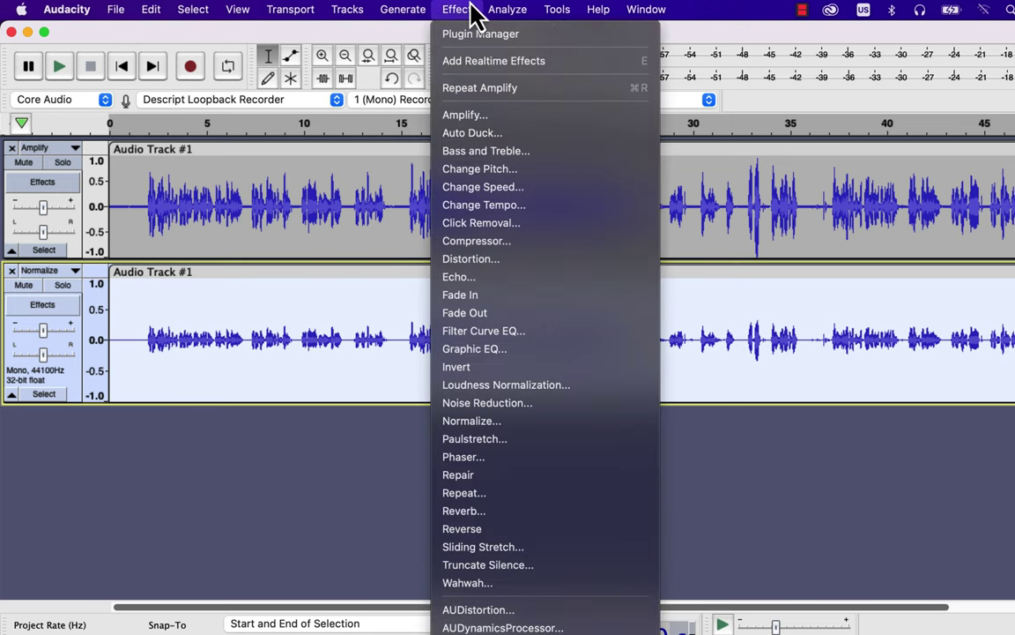
left_click(485, 420)
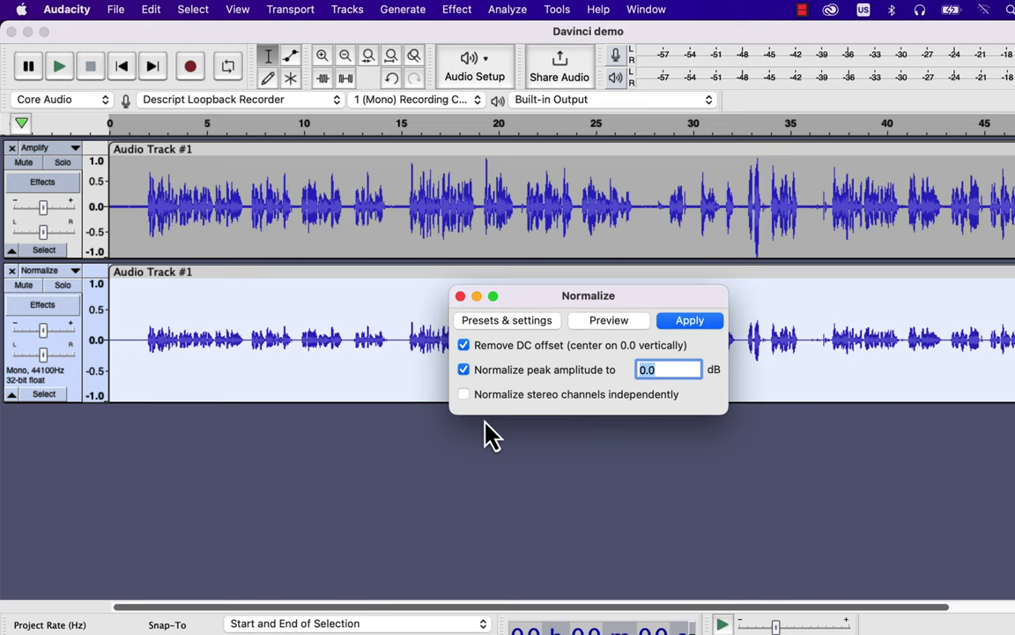
Set the normalize peak amplitude to 0 dB after trying other values
left_click(664, 370)
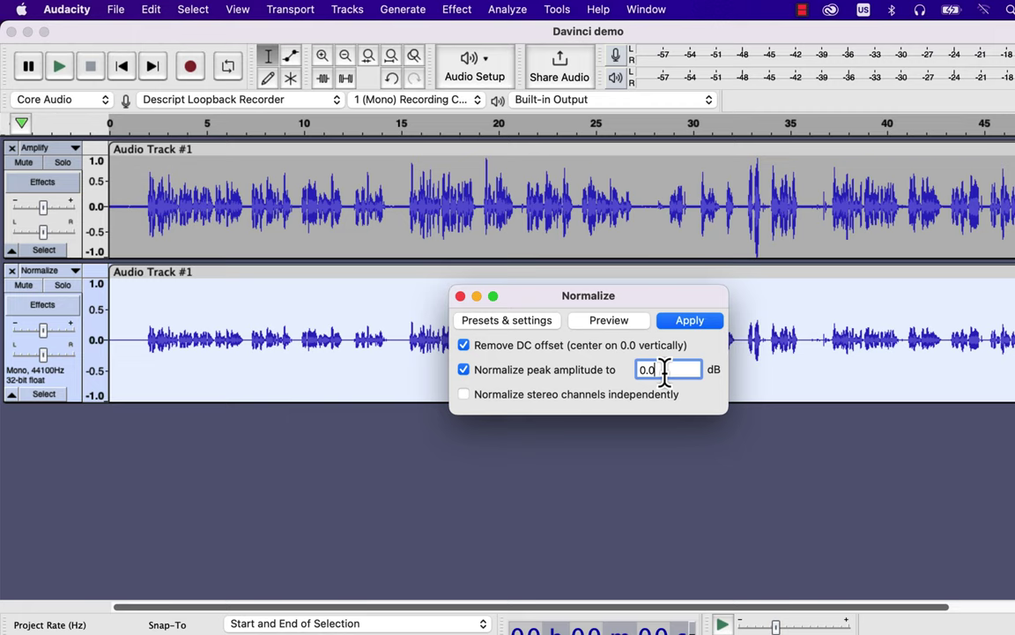
double_click(664, 371)
type("5")
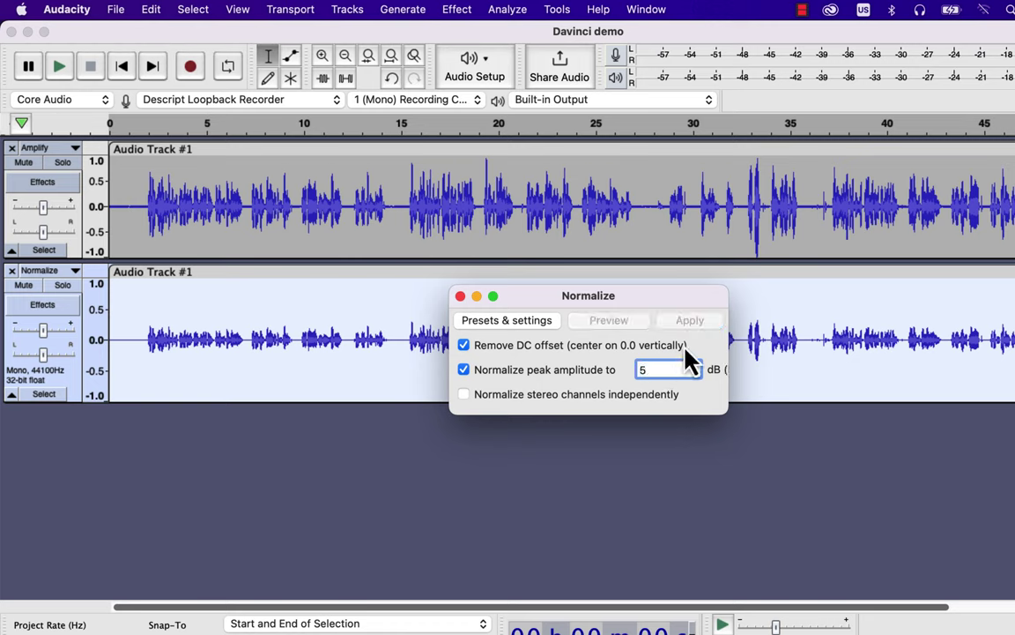
key("BackSpace")
type("0")
key("BackSpace")
type("-1")
key("BackSpace")
key("BackSpace")
type("0")
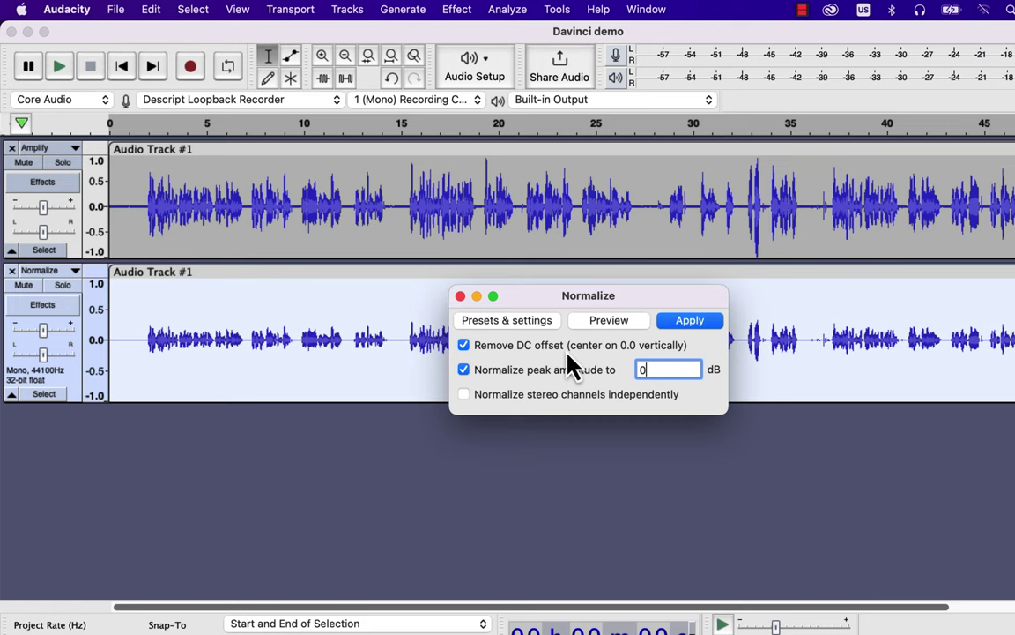
Apply the normalization, then solo and listen to the Amplify track alone
left_click(688, 321)
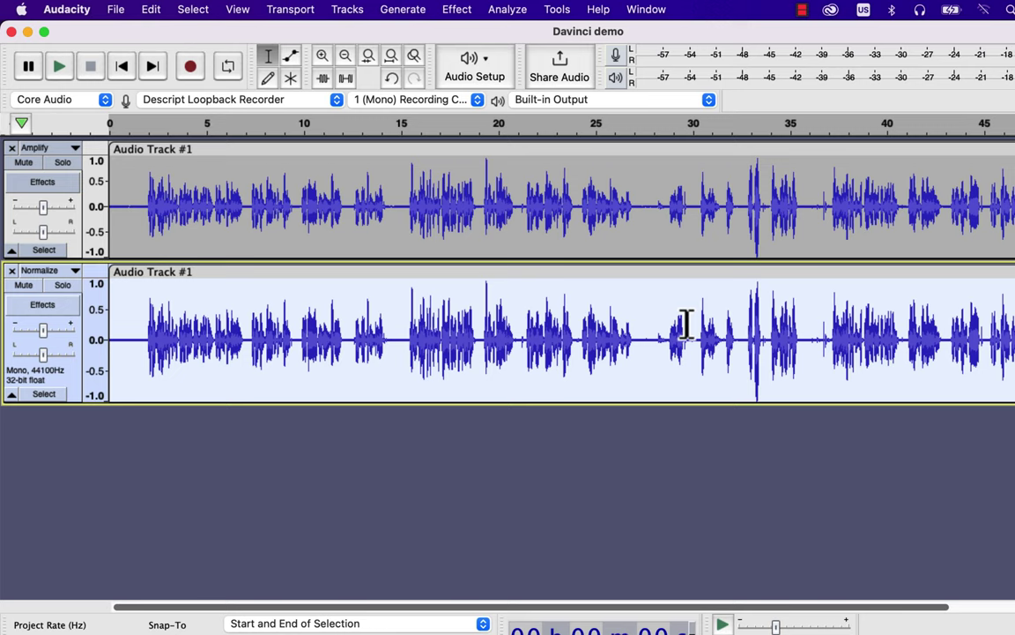
left_click(63, 163)
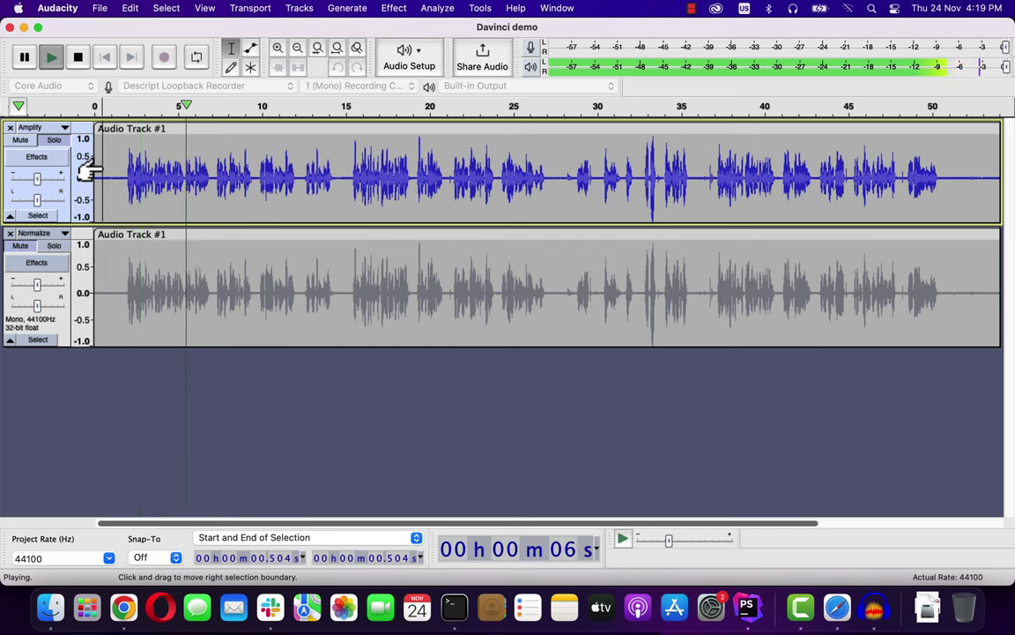
key("space")
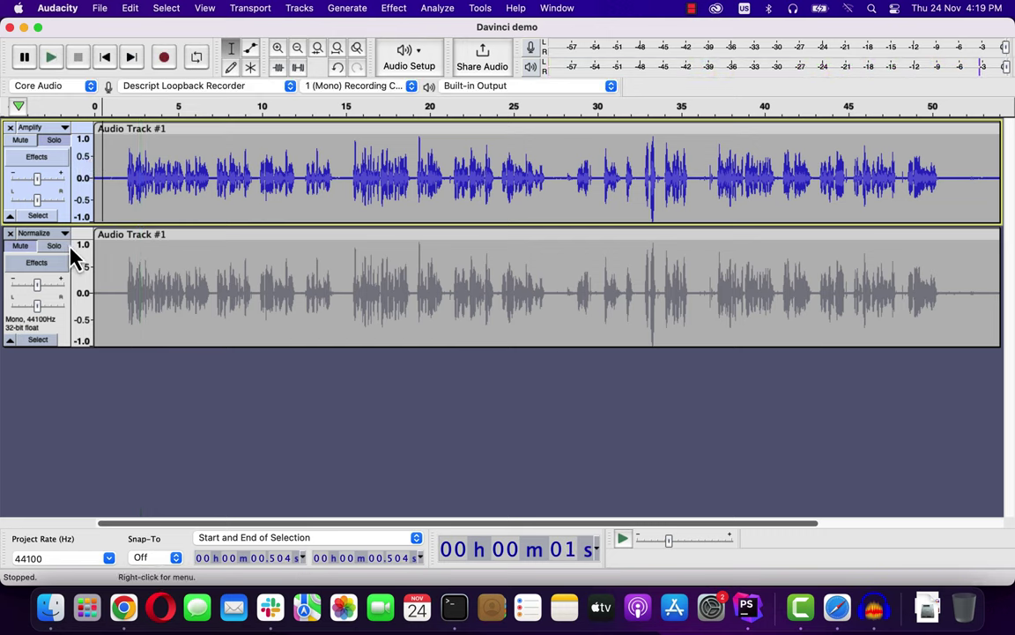
Solo the Normalize track instead and play it back for comparison
left_click(71, 247)
key("space")
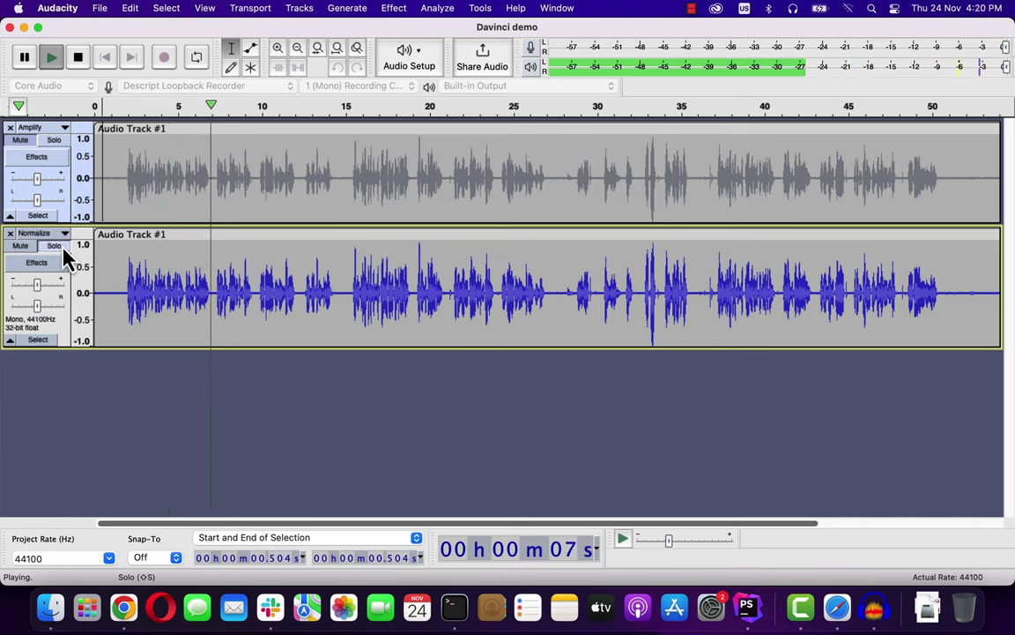
key("space")
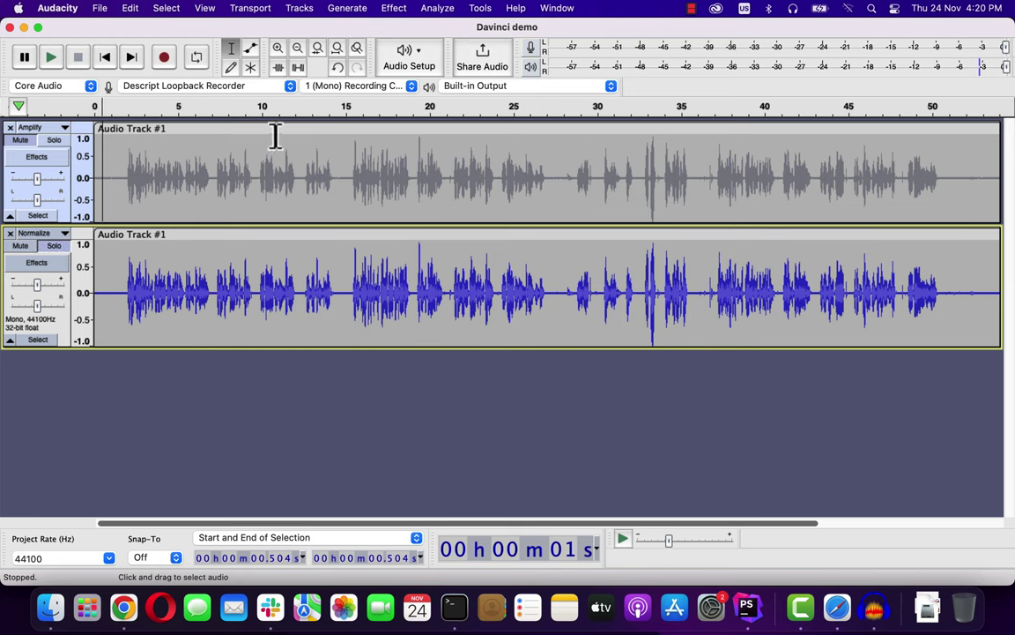
Reopen Normalize on the whole Normalize clip and enter -3 dB as the peak target
double_click(238, 291)
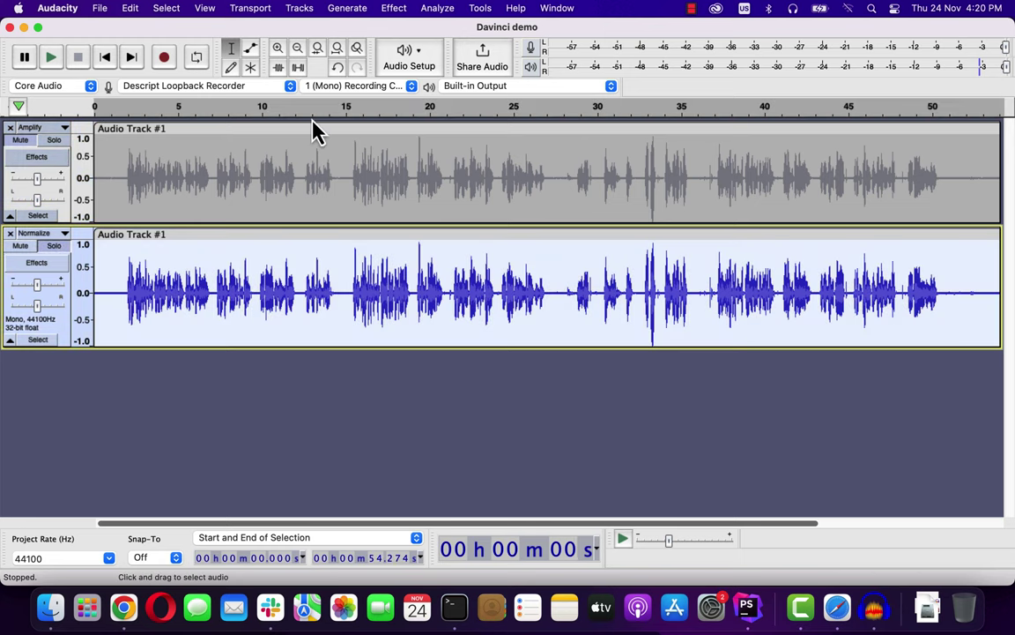
left_click(394, 9)
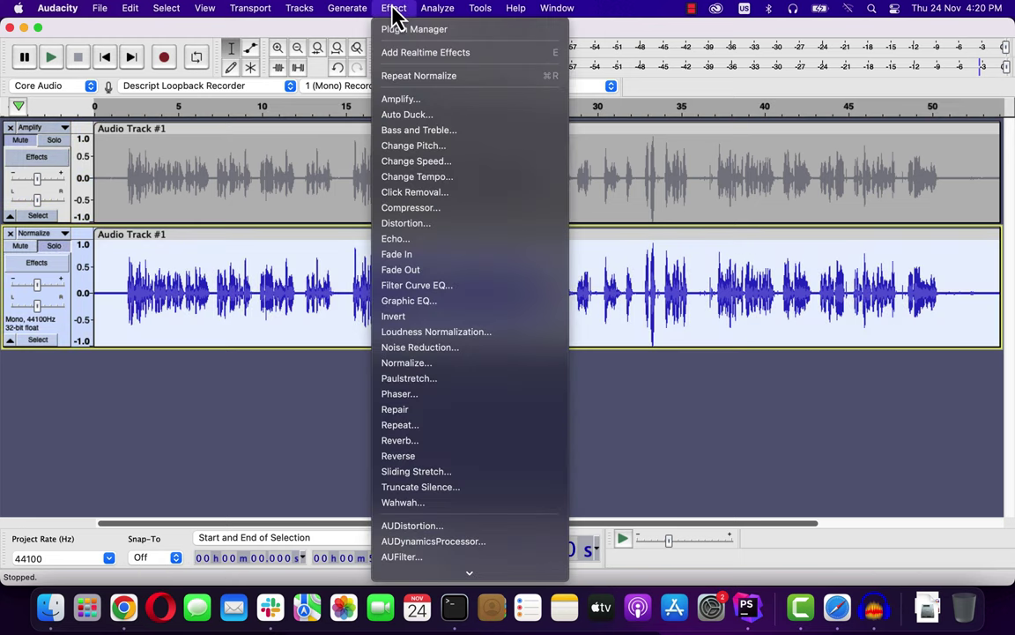
left_click(401, 369)
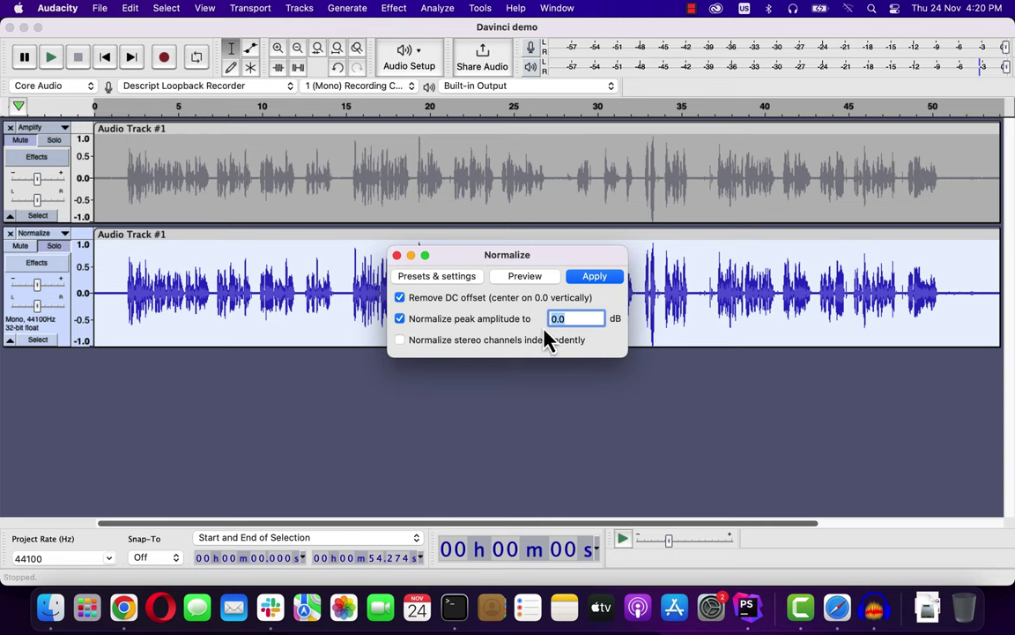
key("BackSpace")
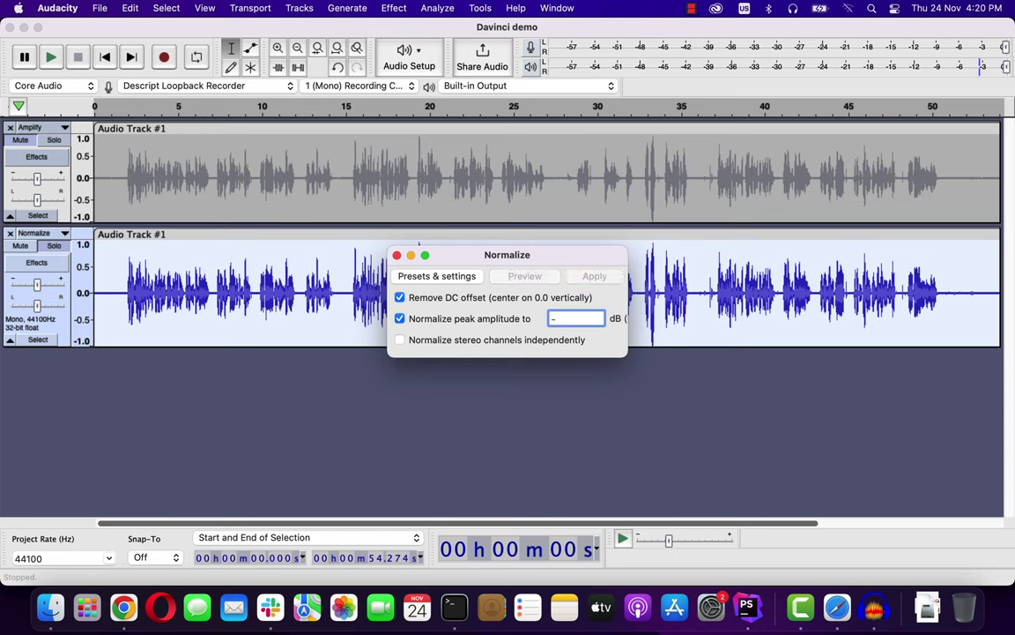
type("-3")
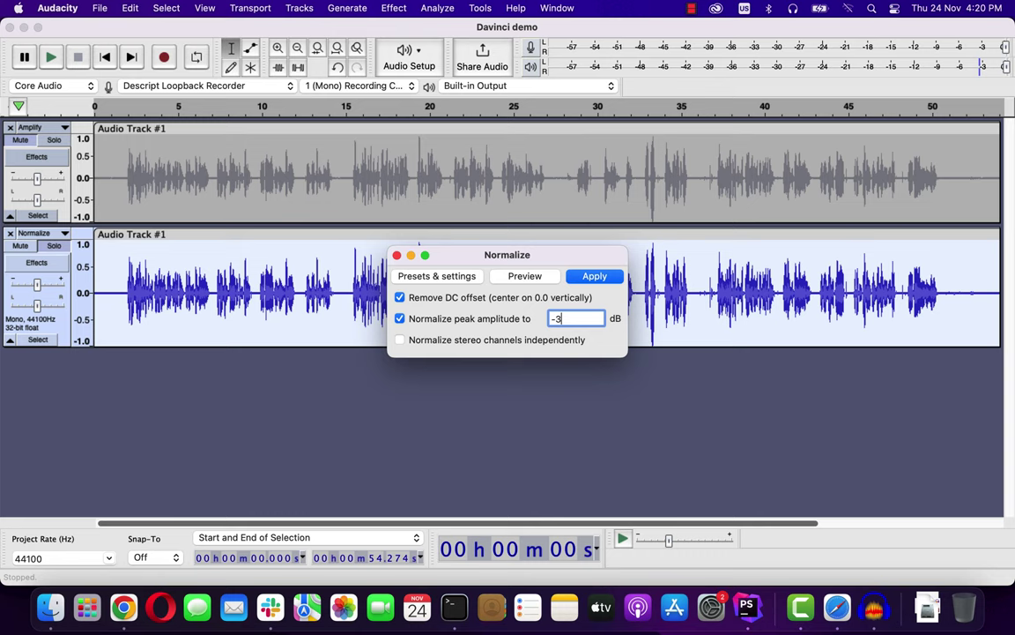